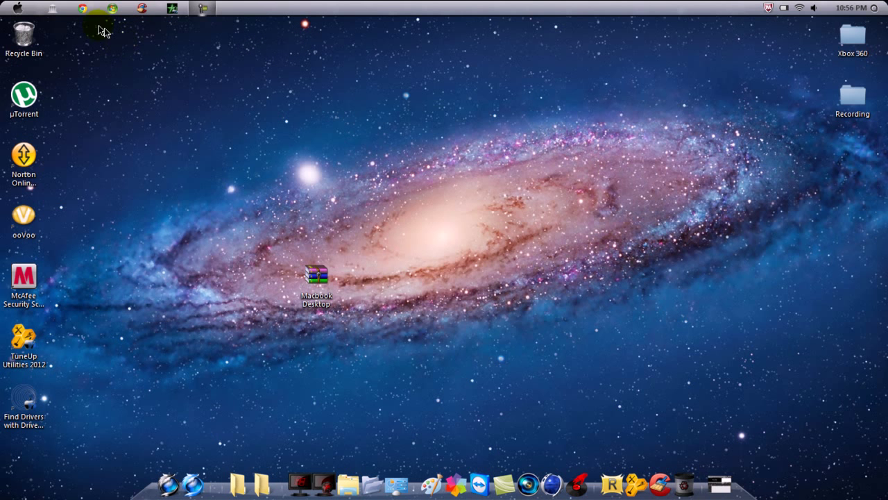
Open the computer's system properties and review the Windows edition, hardware specifications, and computer name settings
left_click(30, 5)
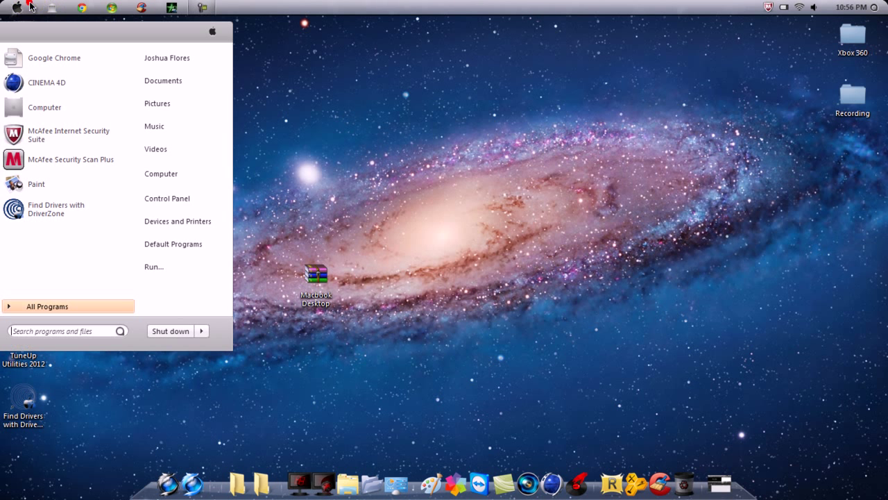
right_click(183, 177)
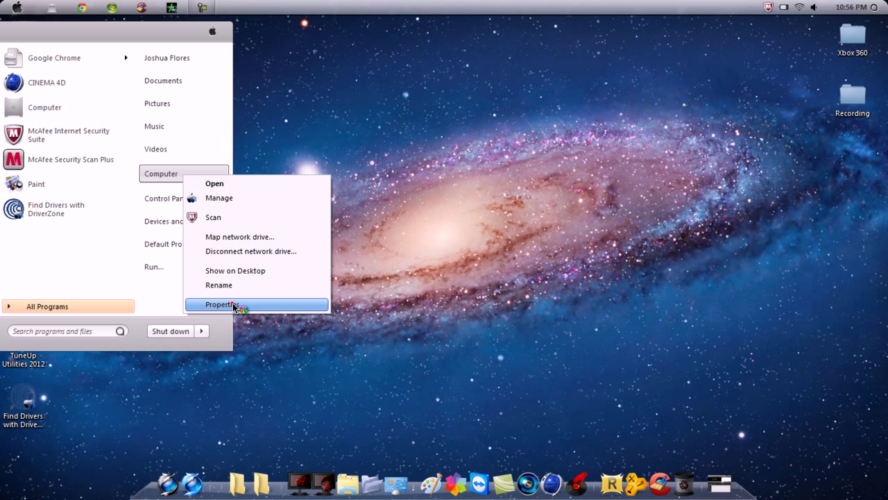
left_click(231, 303)
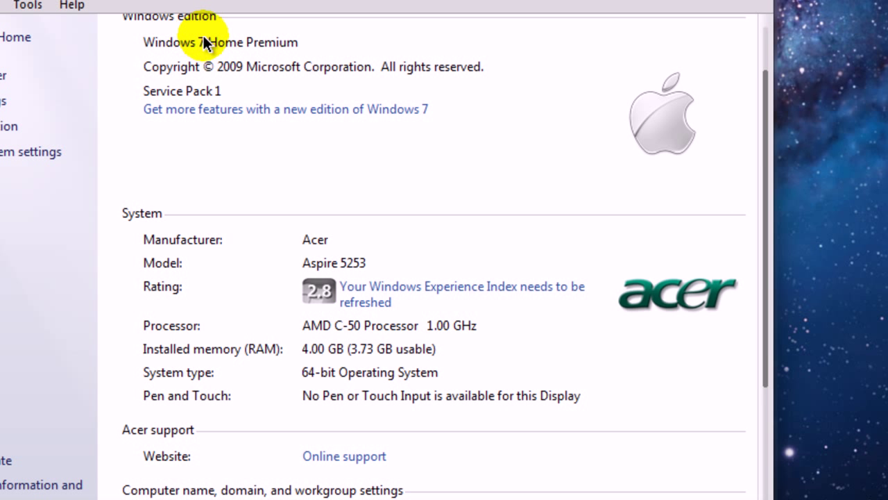
scroll(252, 108, "down", 1)
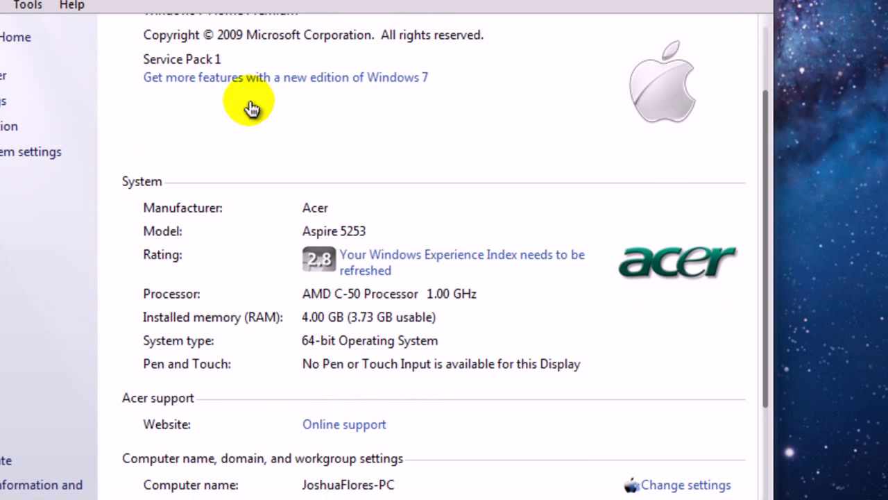
scroll(251, 107, "down", 2)
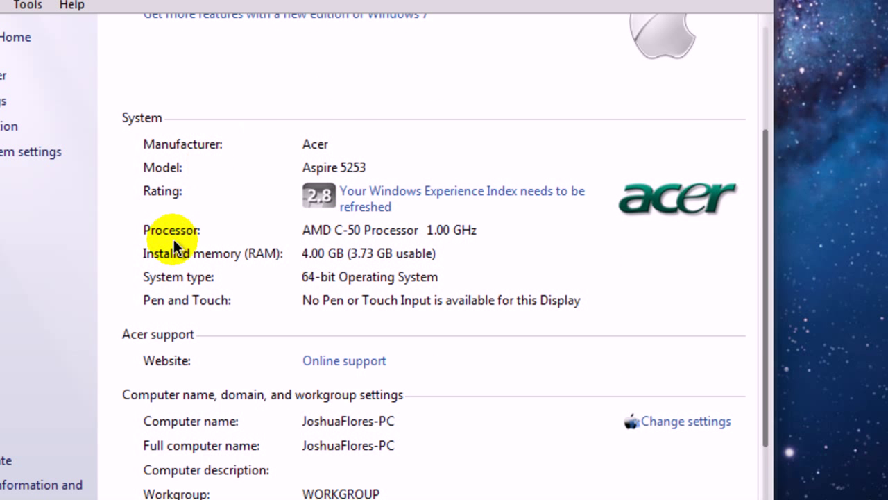
scroll(162, 208, "down", 1)
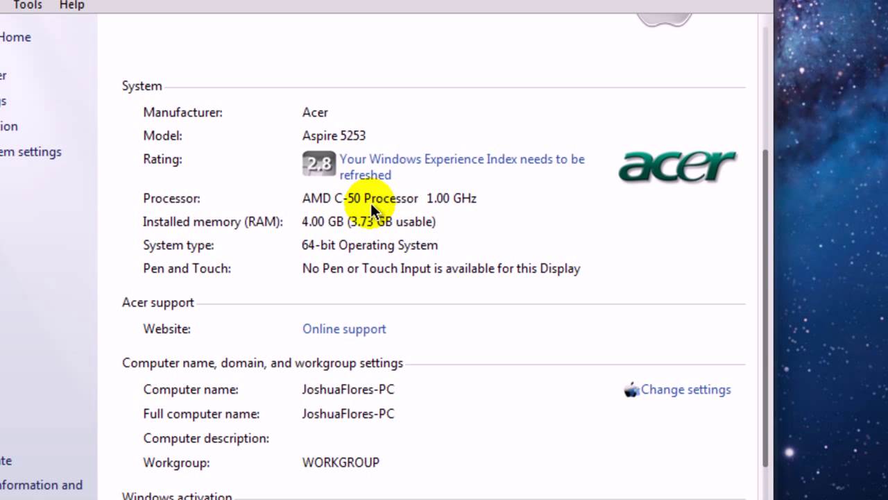
scroll(328, 135, "down", 2)
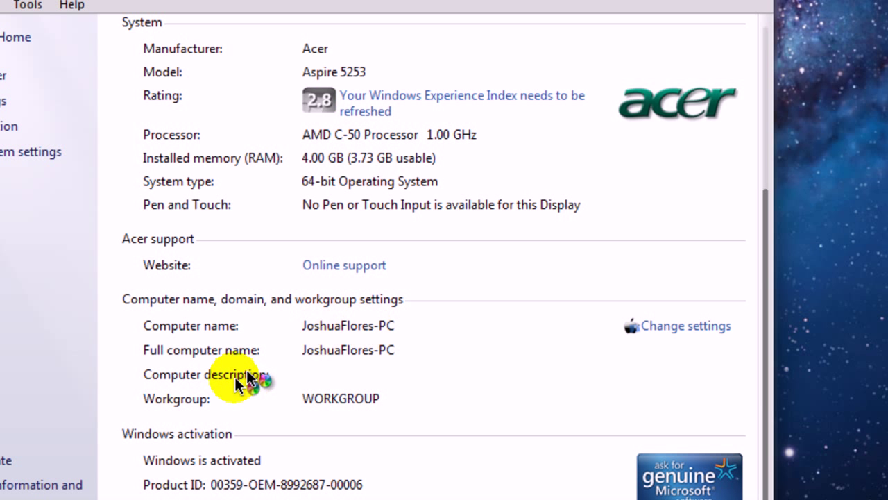
Open the computer name settings, look through the Hardware, Advanced, System Protection and Remote pages, and close the dialog
left_click(717, 330)
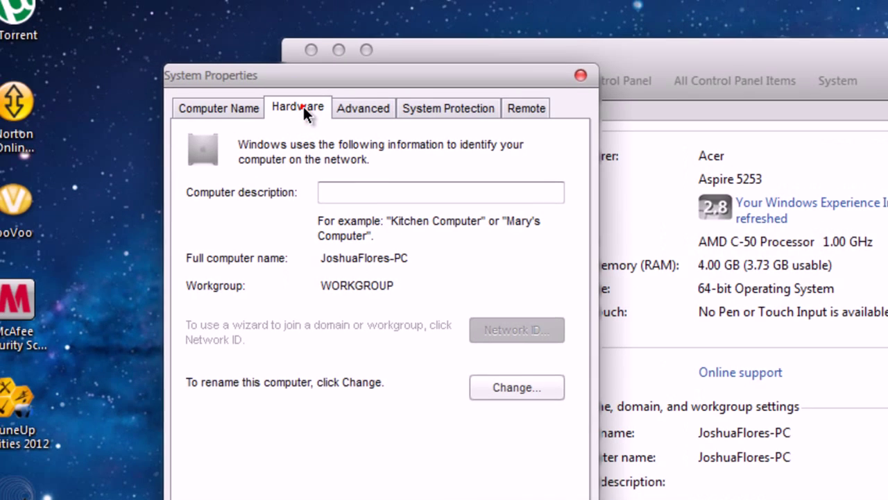
left_click(310, 111)
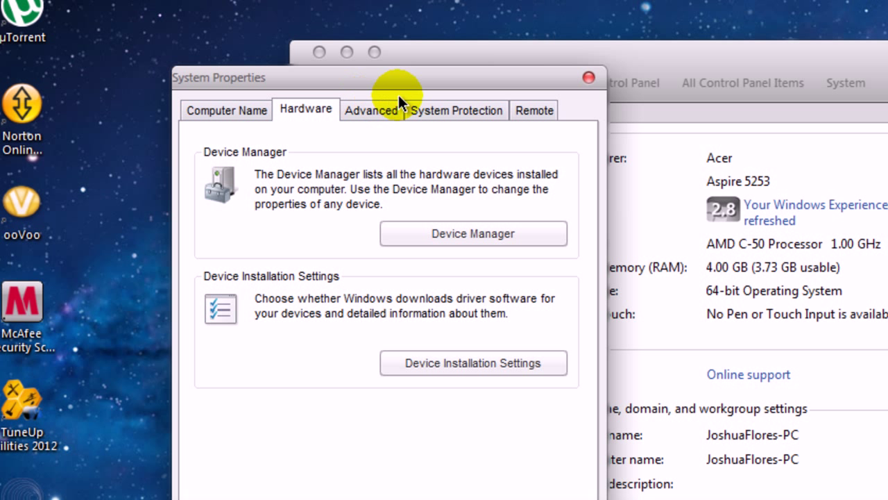
left_click(229, 109)
left_click(392, 120)
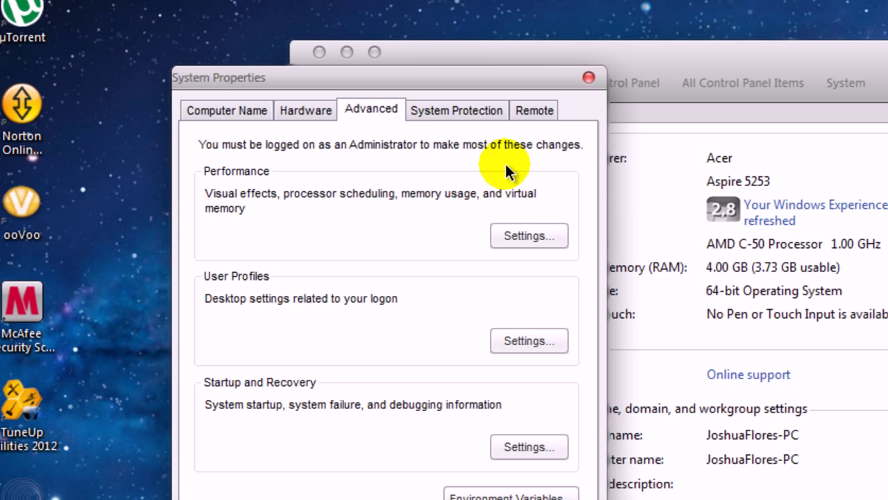
left_click(503, 117)
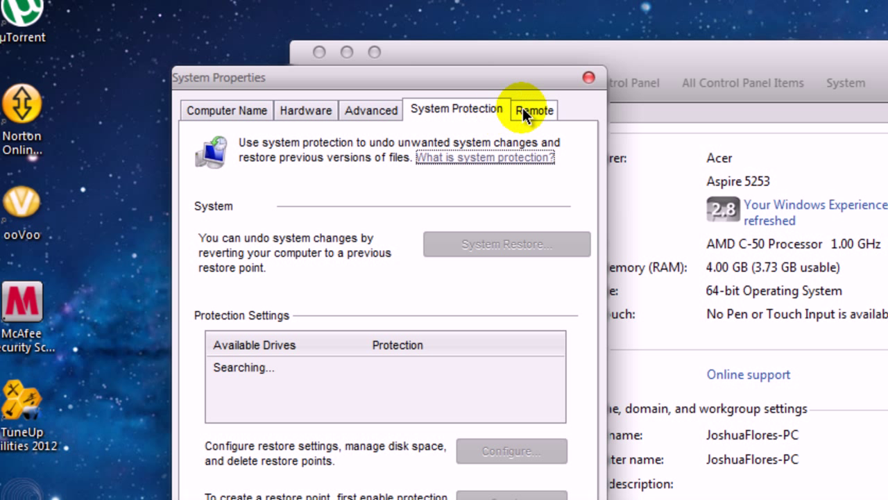
left_click(529, 109)
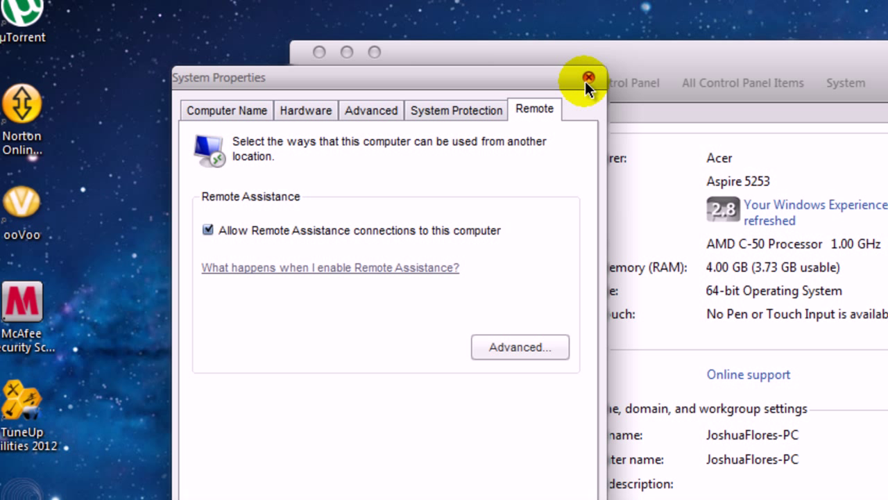
left_click(585, 81)
Review the basic system information from the Windows edition to the activation section, and close the System window
scroll(799, 288, "up", 3)
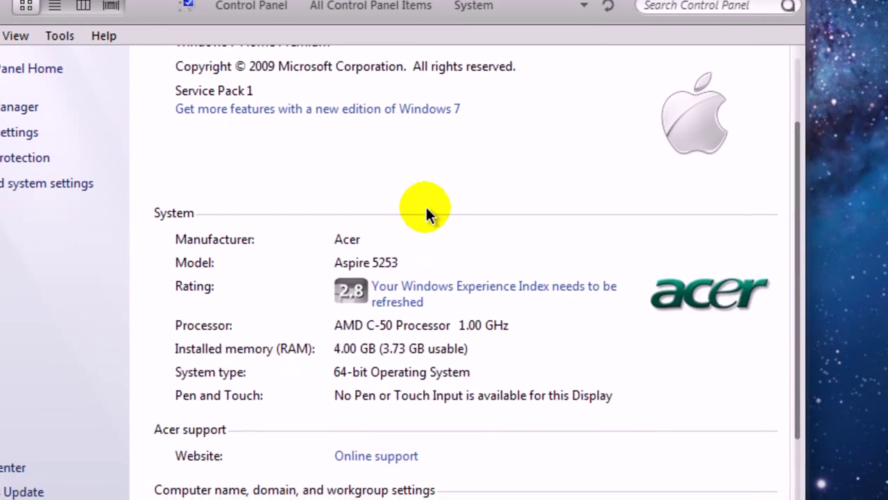
scroll(423, 206, "up", 1)
scroll(423, 206, "down", 5)
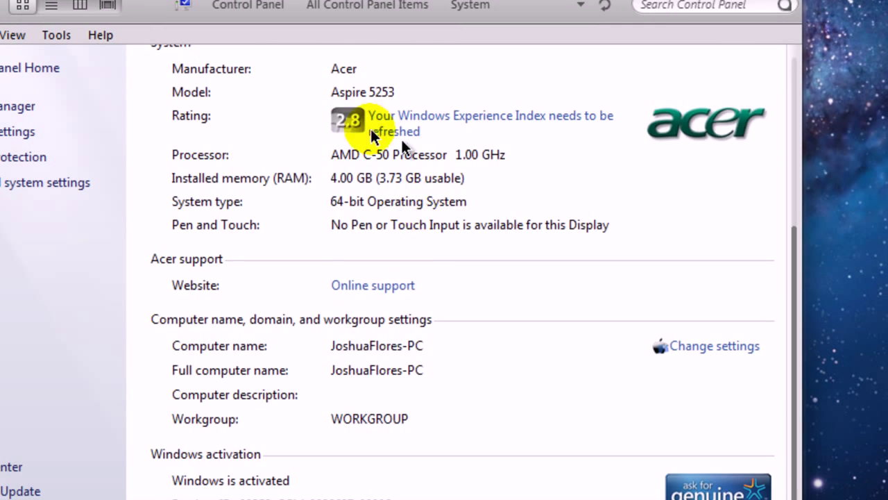
scroll(206, 170, "up", 5)
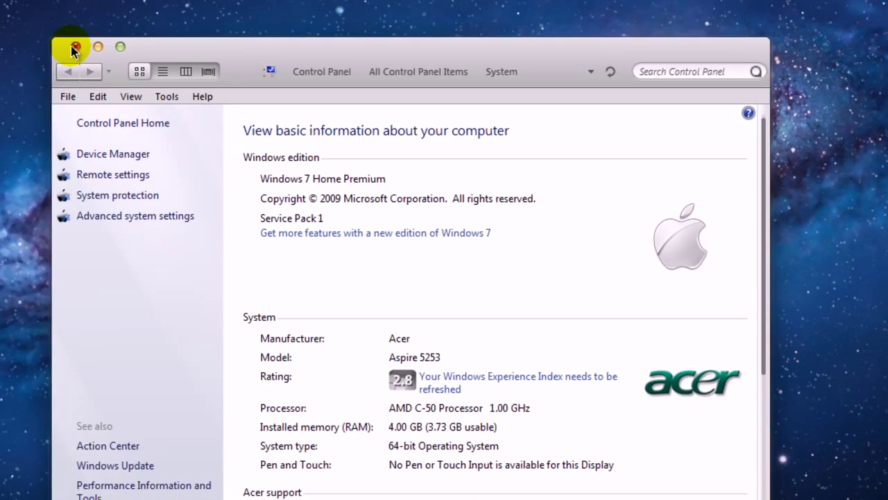
left_click(75, 47)
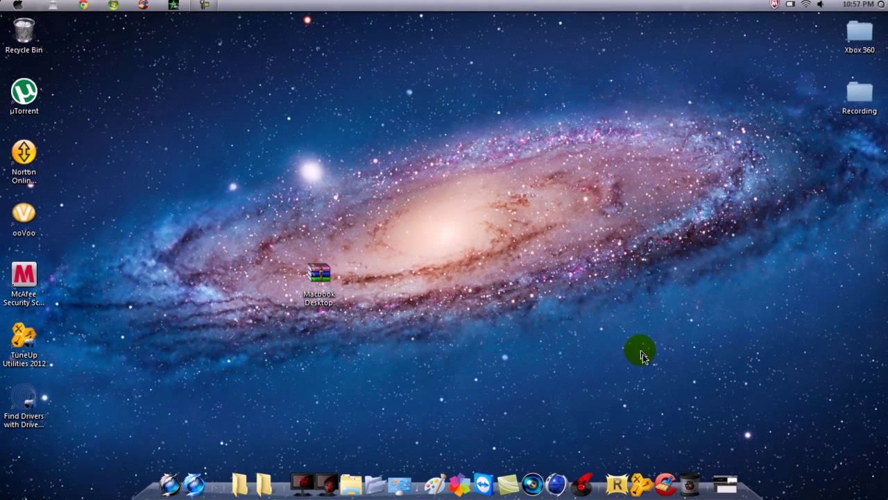
Restore the minimized Camtasia Studio window and close it
left_click(728, 492)
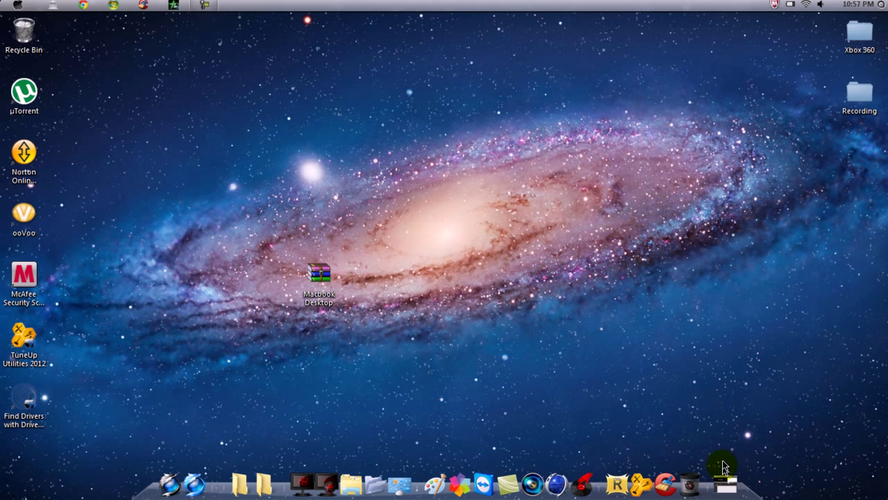
left_click(724, 491)
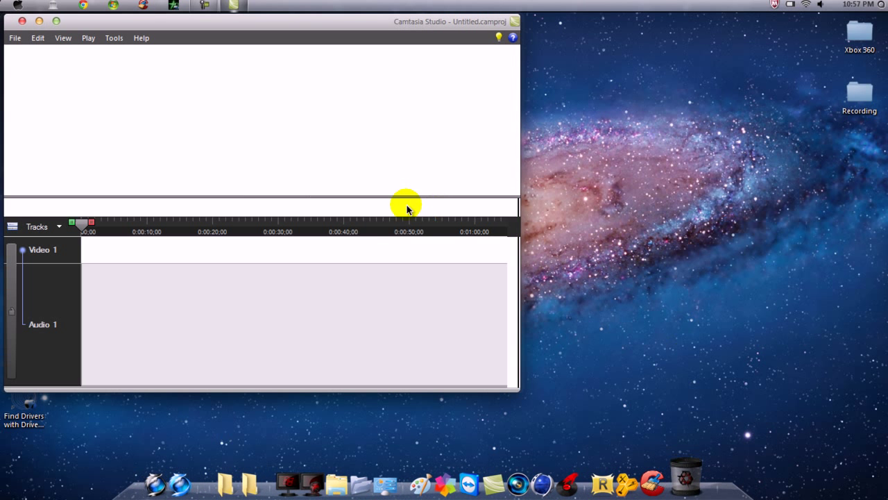
left_click(21, 21)
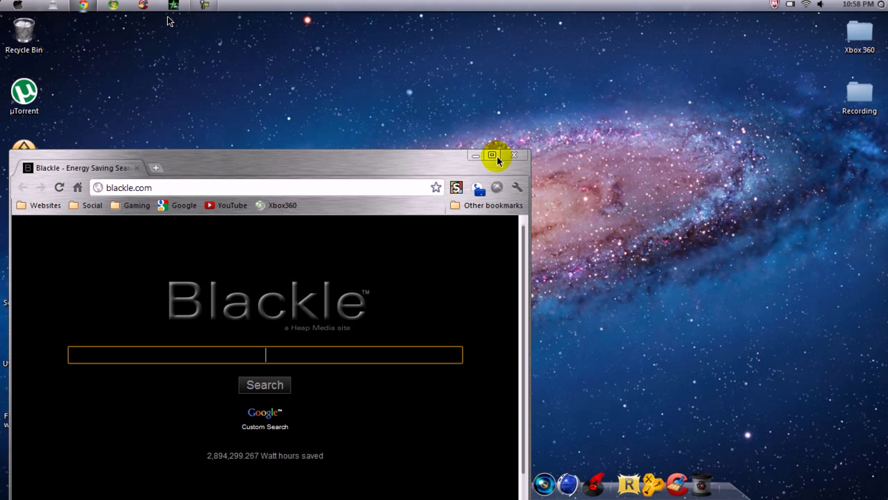
Maximize the browser, open Facebook from the Social bookmarks, and look over its themed news feed
left_click(497, 159)
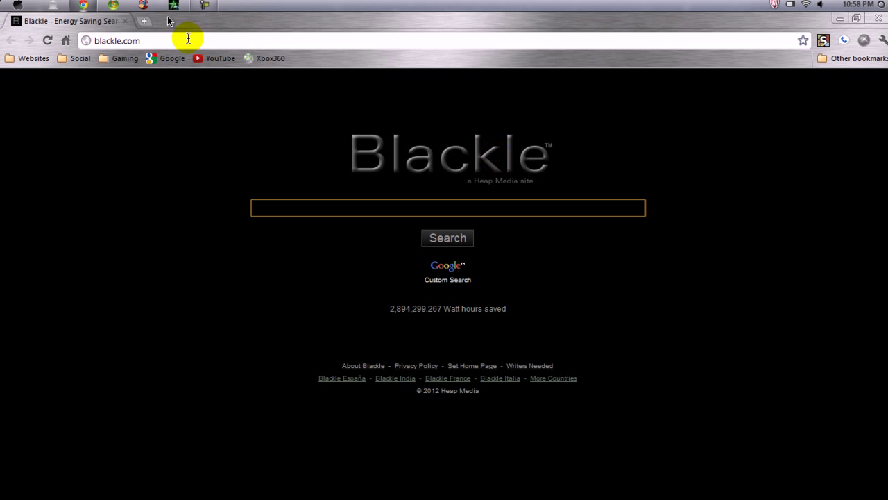
left_click(75, 60)
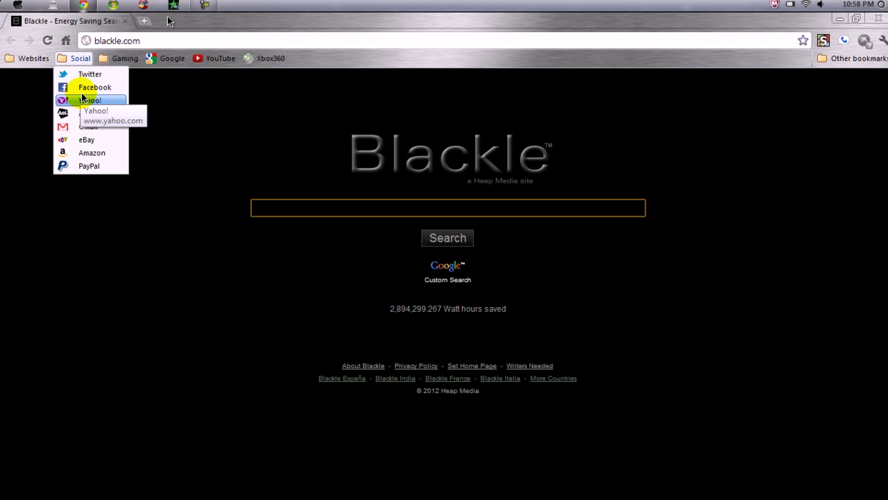
left_click(82, 88)
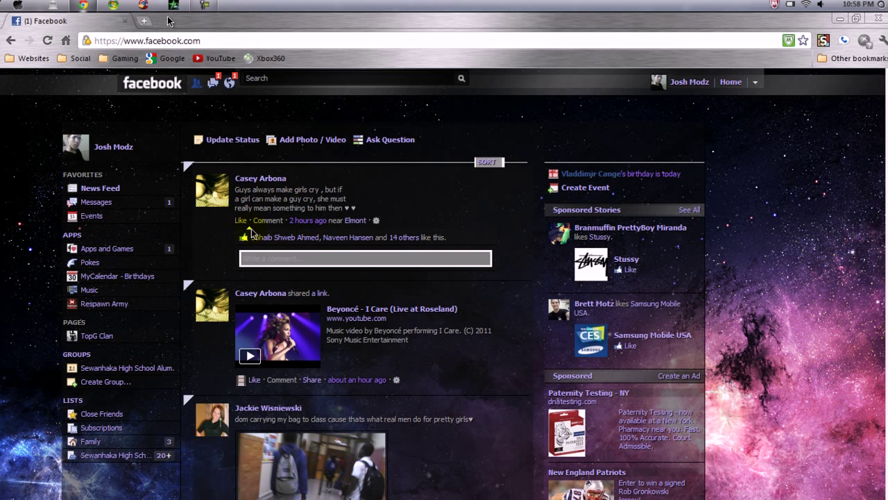
scroll(304, 254, "down", 1)
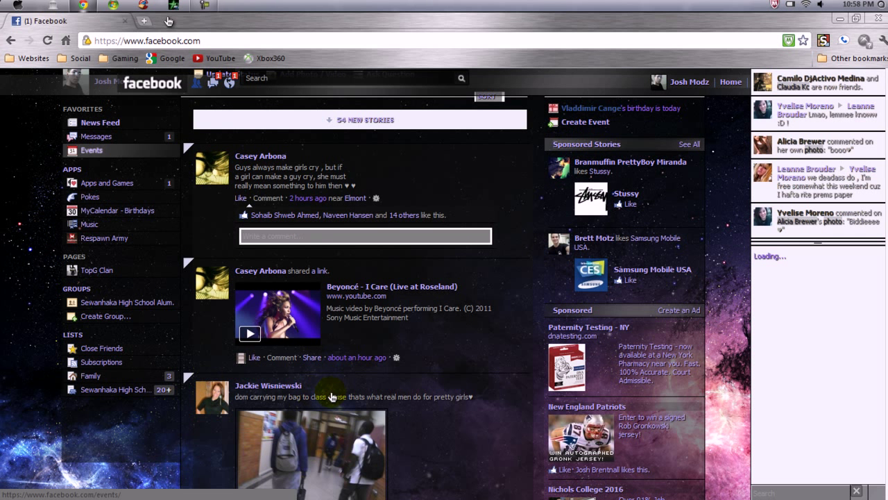
scroll(654, 258, "down", 1)
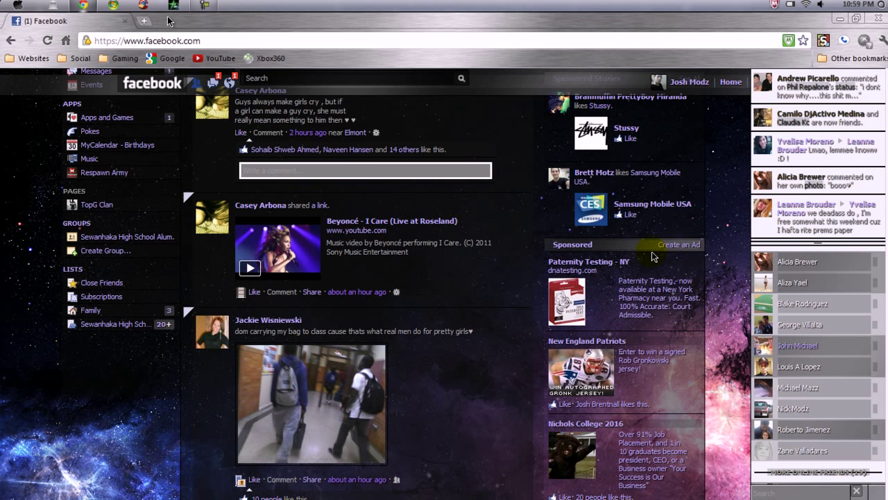
scroll(652, 208, "up", 1)
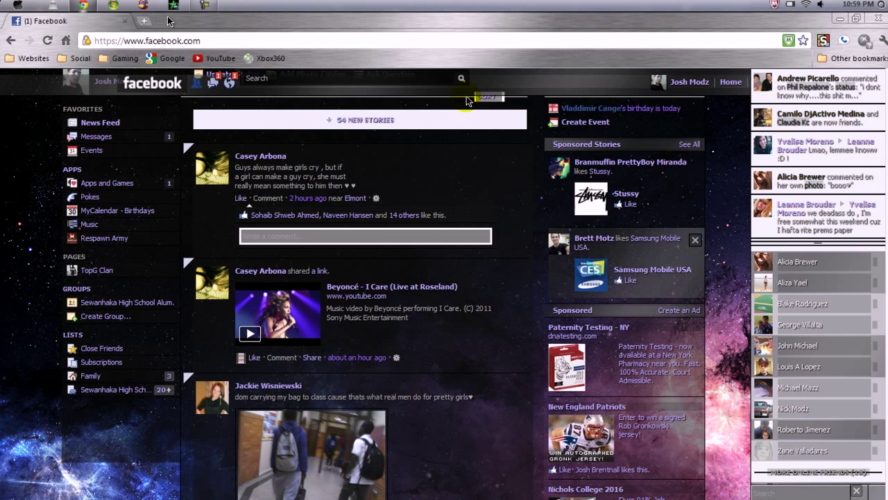
Open YouTube from the bookmarks and show the themed home page's hidden subscriptions content
left_click(212, 59)
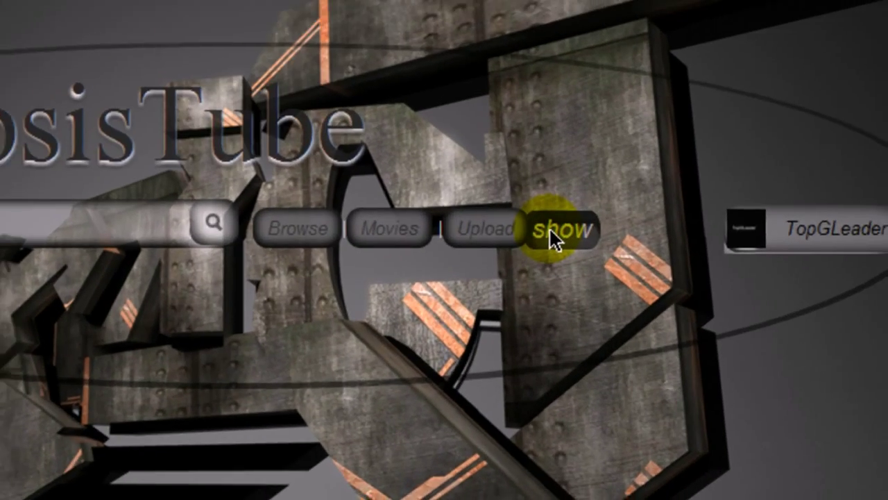
left_click(588, 267)
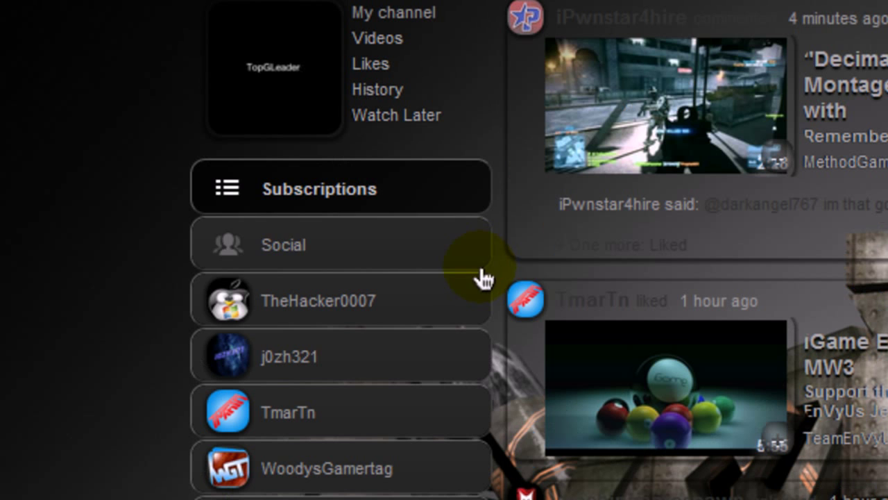
left_click(480, 269)
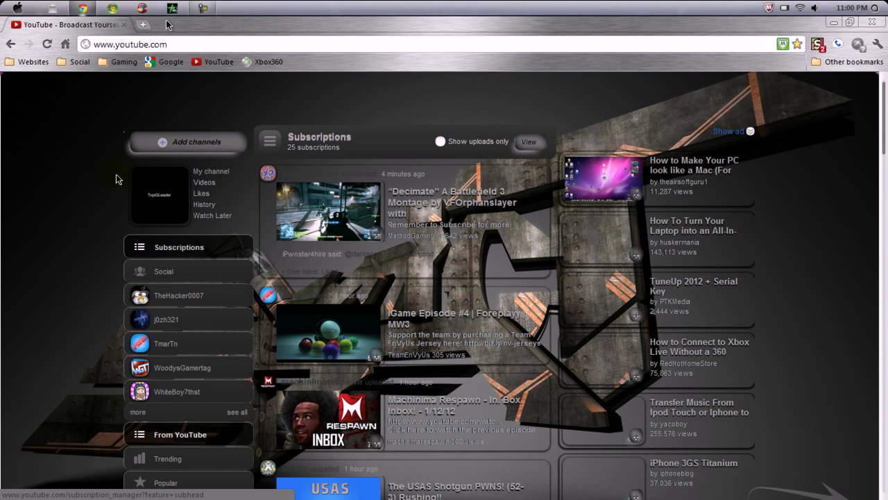
Return to the themed YouTube header and open My Channel from the account options
left_click(221, 176)
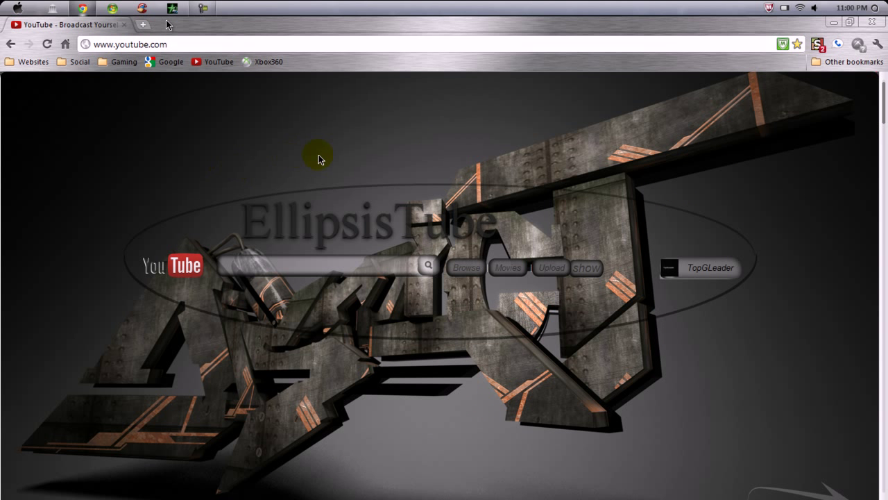
left_click(723, 270)
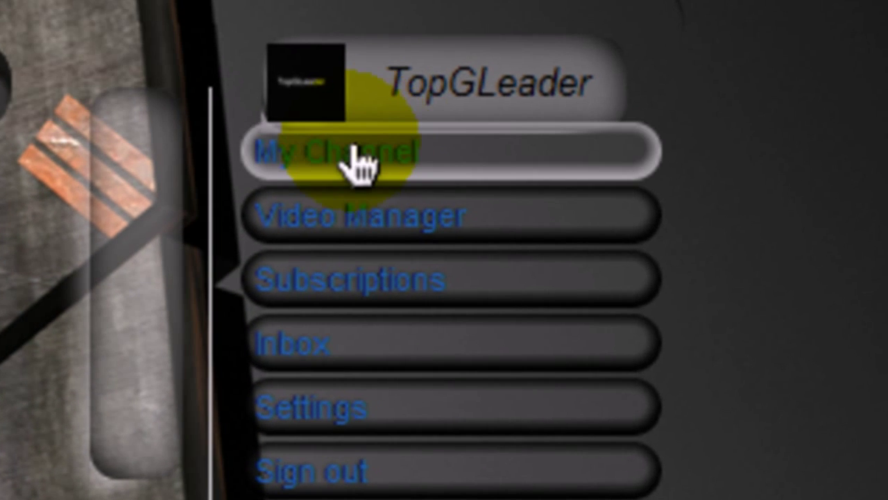
left_click(681, 285)
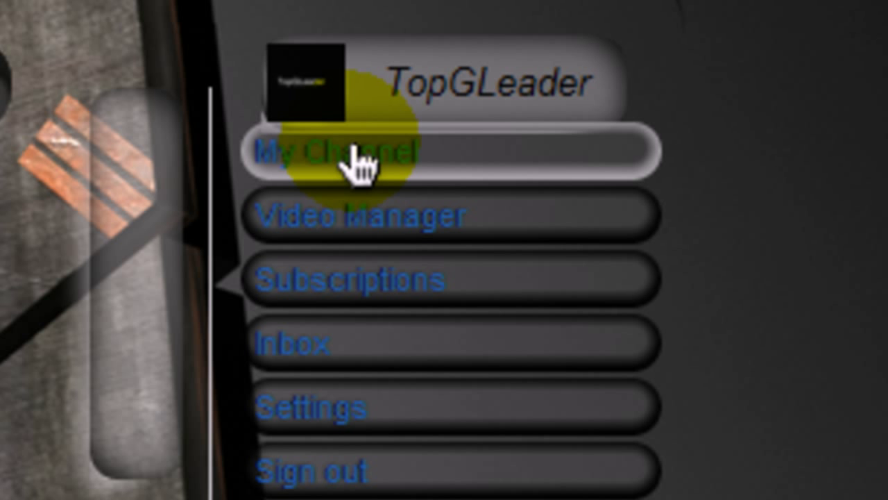
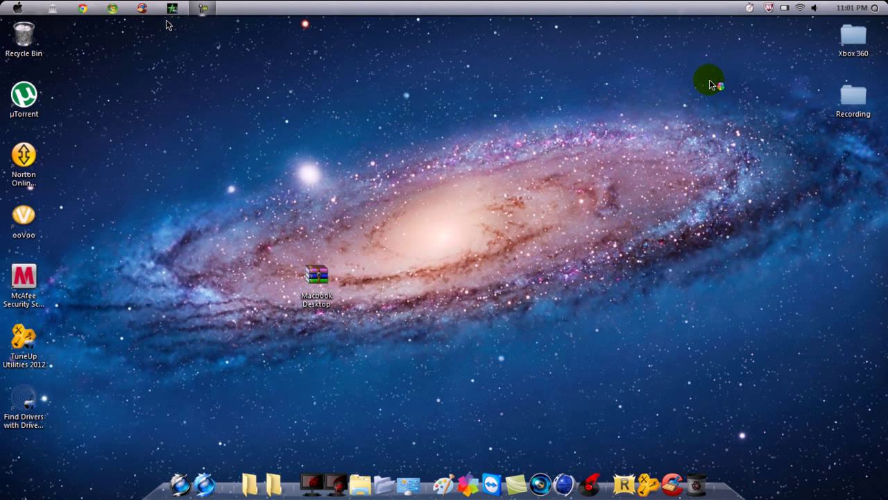
Open the Xbox 360 folder on the desktop to view its contents, and close the folder window
left_click(852, 40)
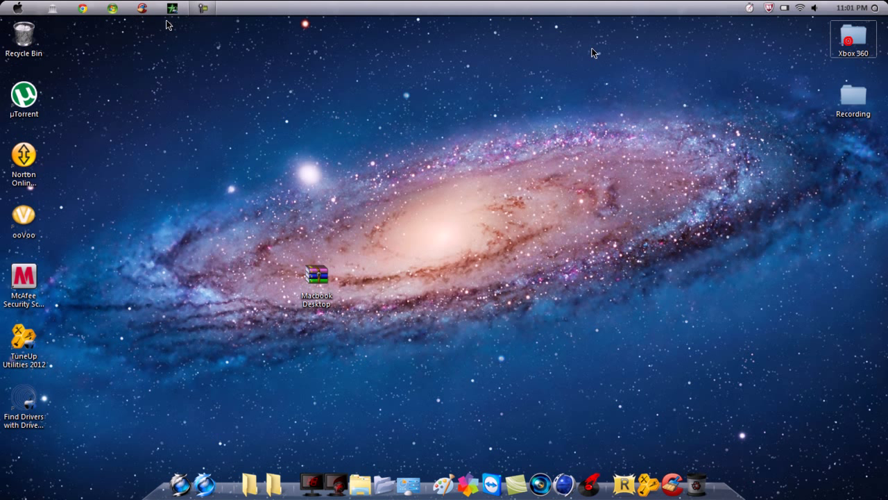
key("Return")
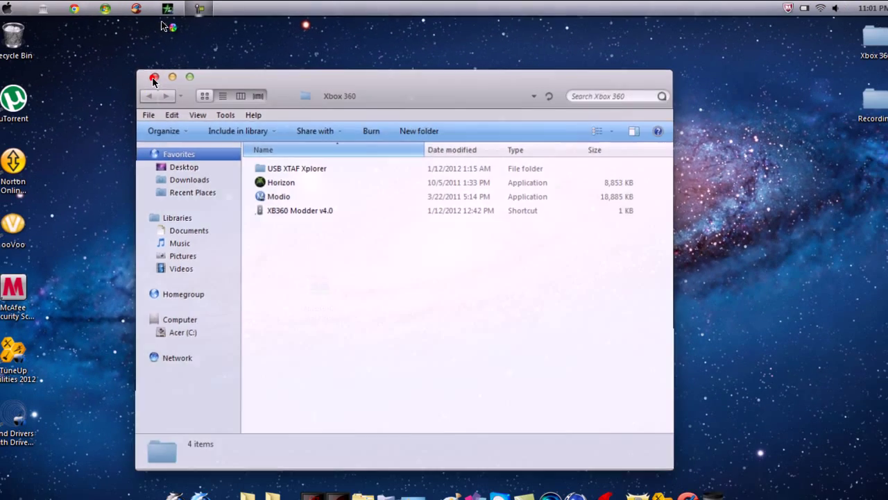
left_click(154, 81)
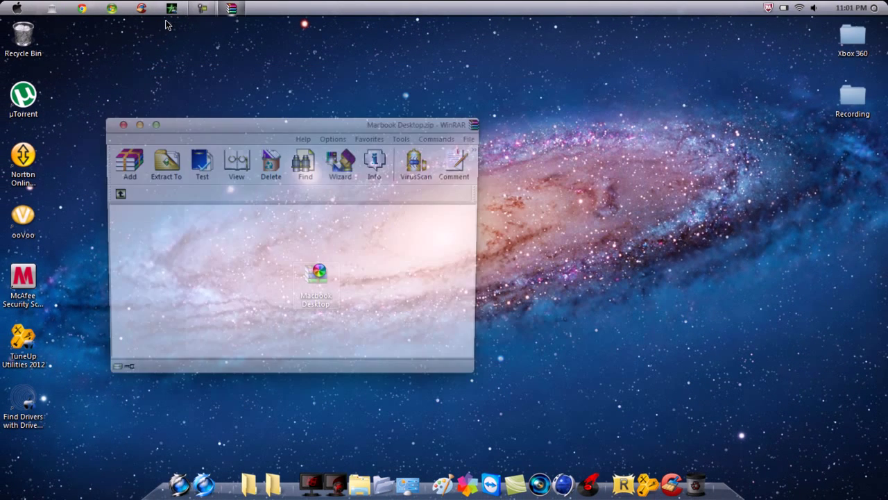
Open the Macbook Desktop folder inside the archive and launch the Lion Transformation application it contains
left_click(250, 235)
double_click(249, 236)
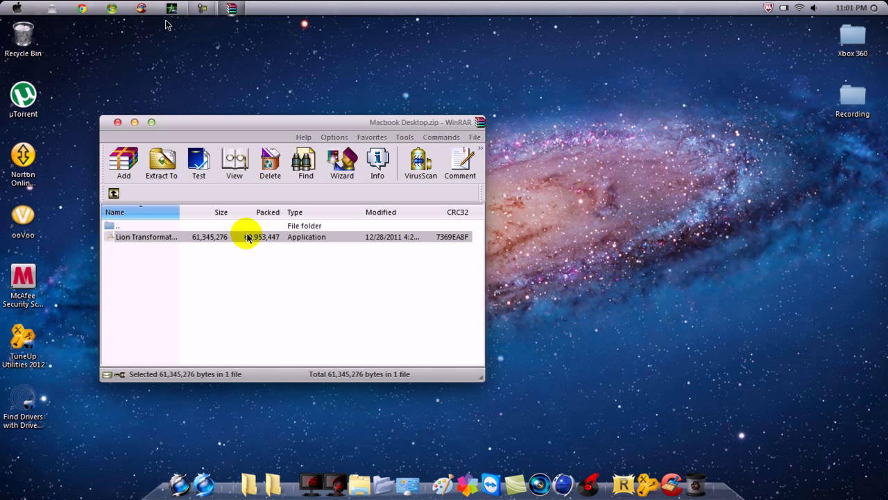
left_click(200, 10)
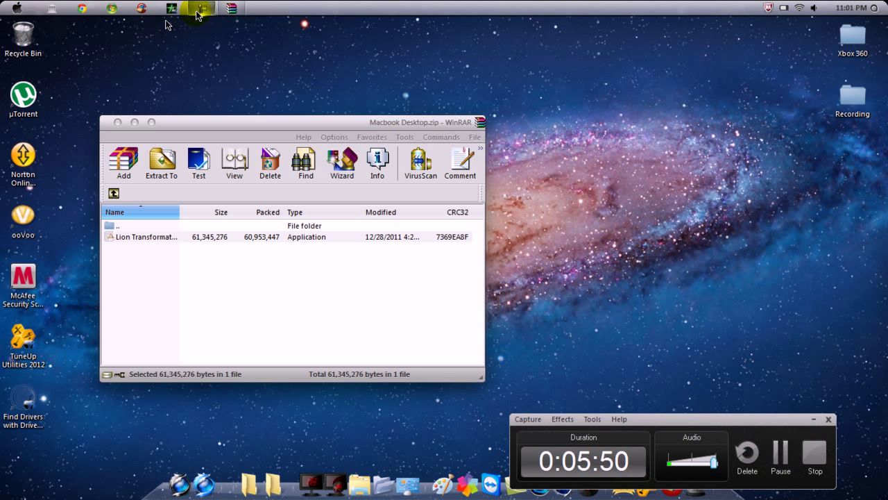
left_click(199, 11)
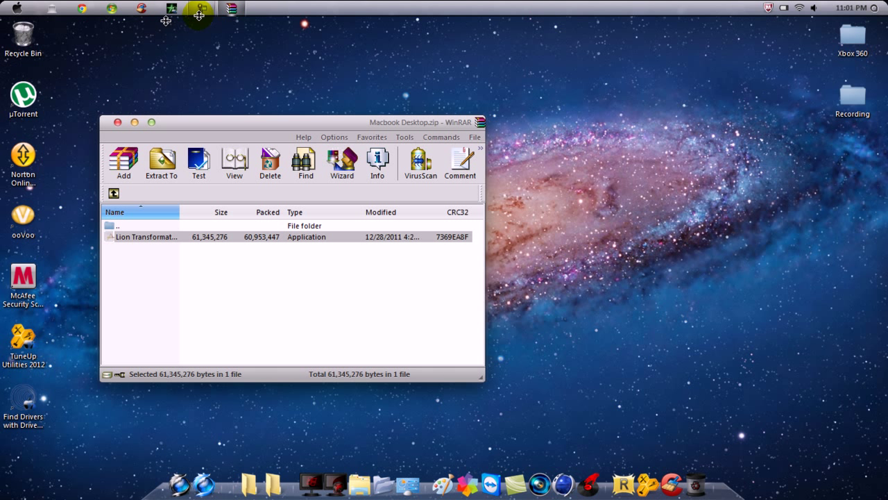
left_click(199, 15)
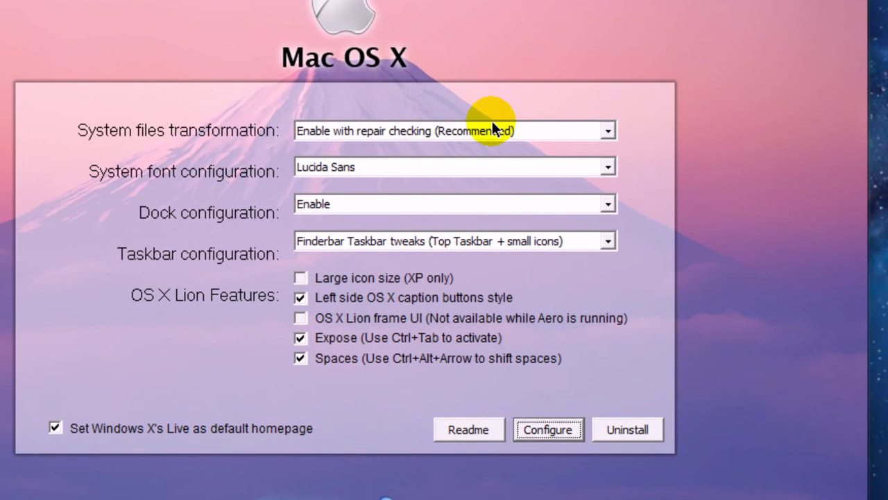
Look over the available System files transformation and System font configuration options, keeping the selected choices
left_click(538, 161)
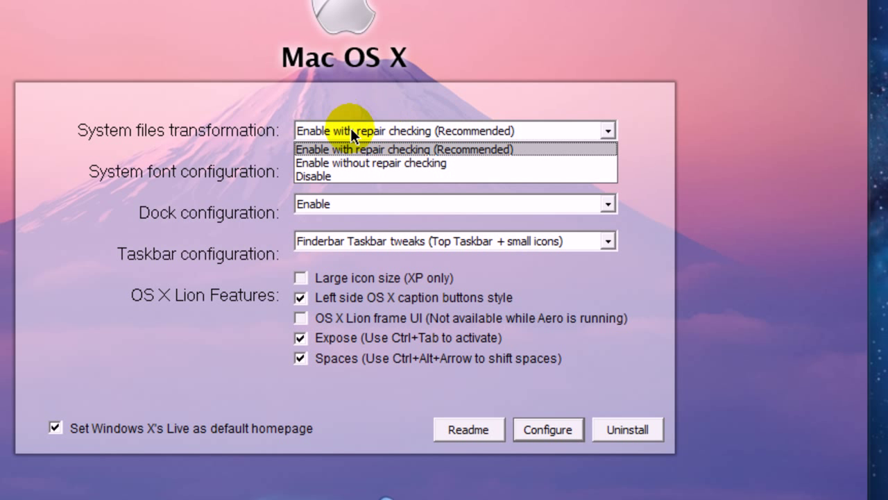
left_click(242, 138)
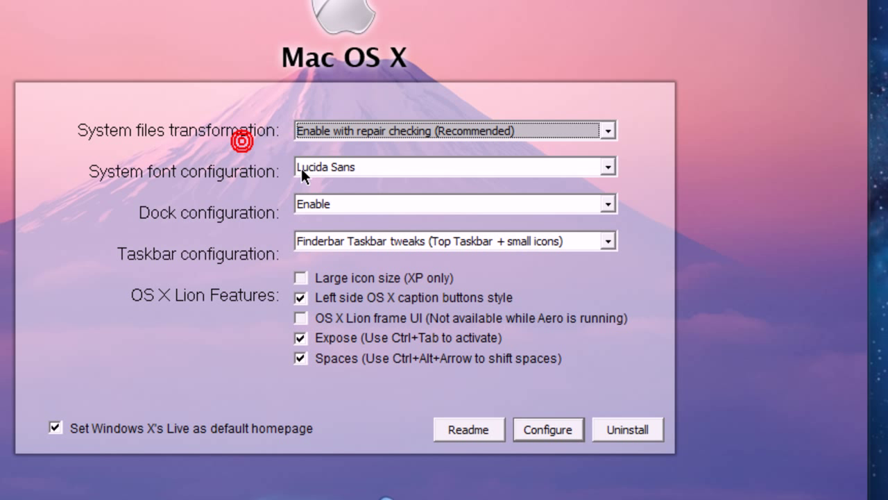
left_click(346, 172)
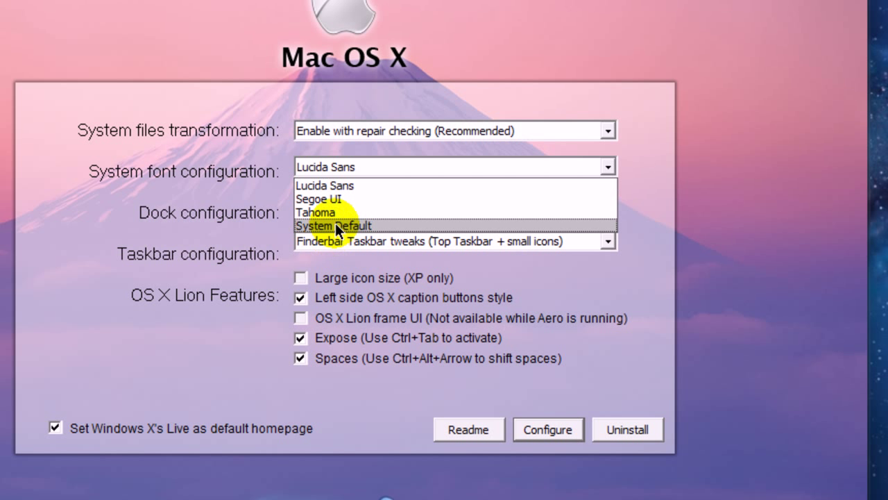
left_click(194, 143)
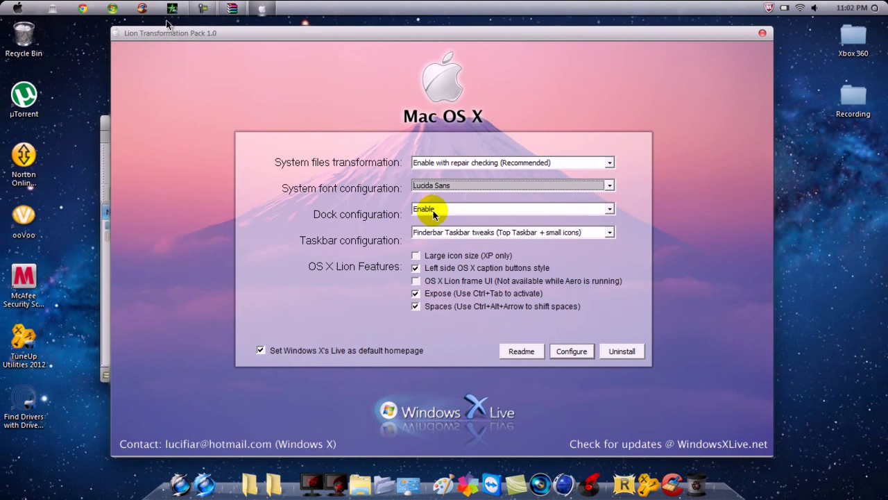
Look over the available Dock configuration and Taskbar configuration options, keeping the selected choices
left_click(329, 206)
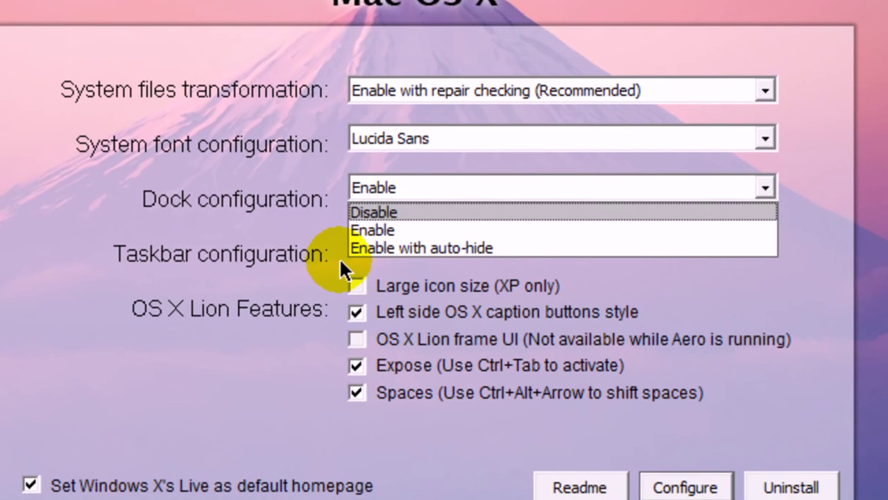
left_click(273, 169)
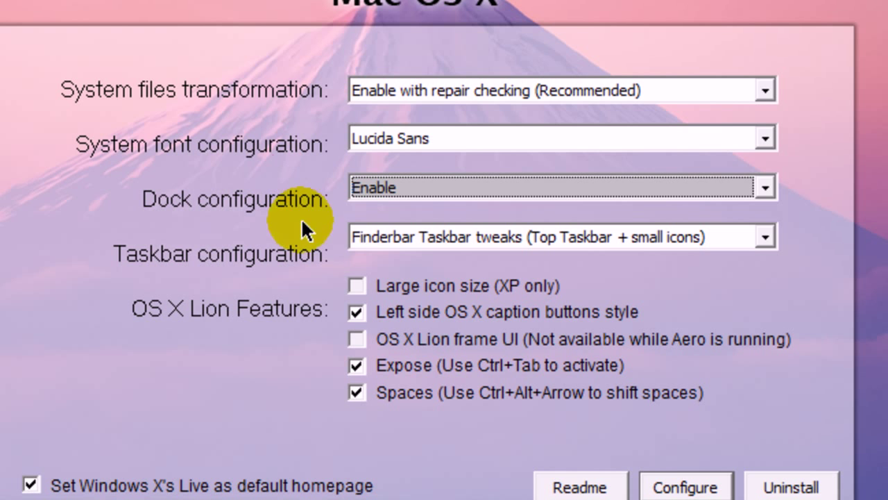
left_click(421, 237)
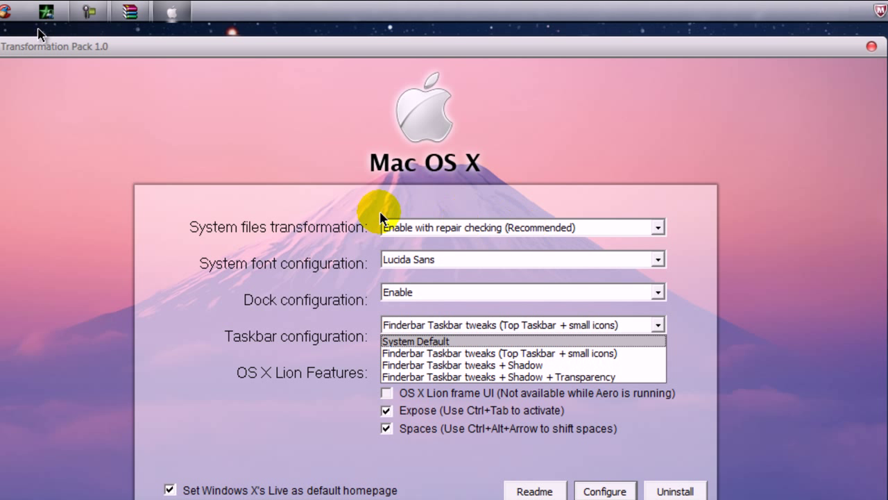
left_click(250, 211)
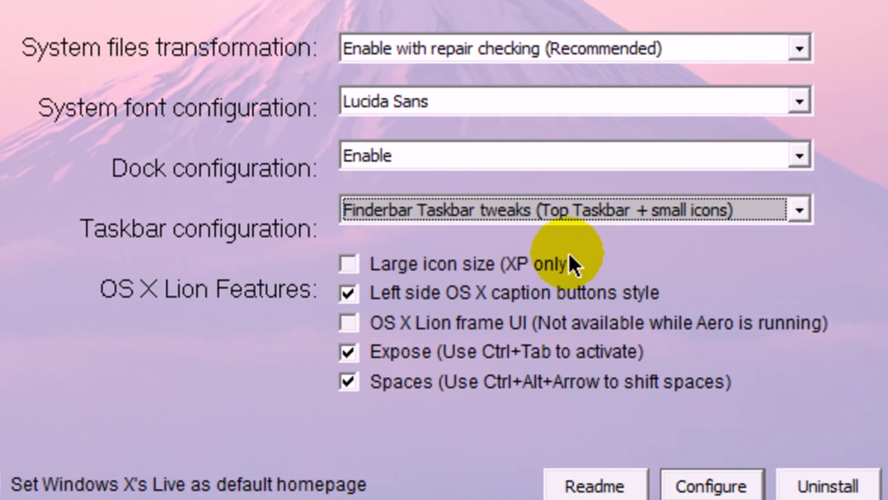
Try the Large icon size option, and bring the archive window forward briefly to show its caption buttons
left_click(346, 264)
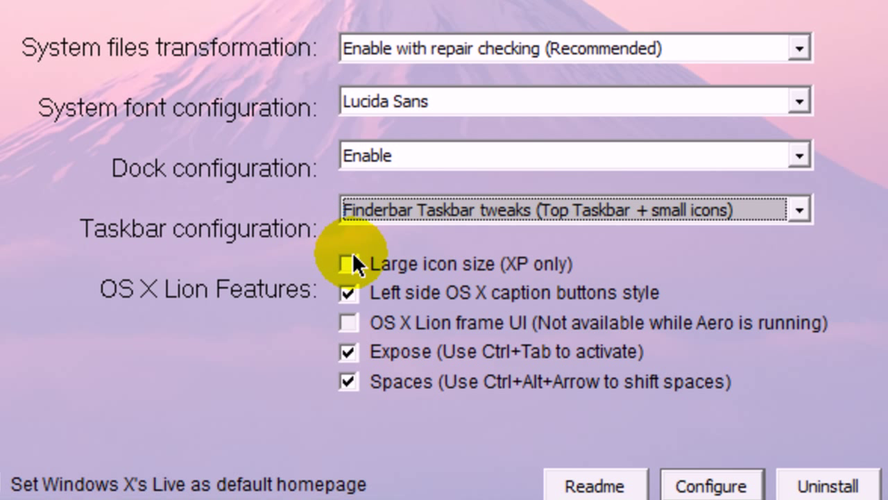
left_click(348, 264)
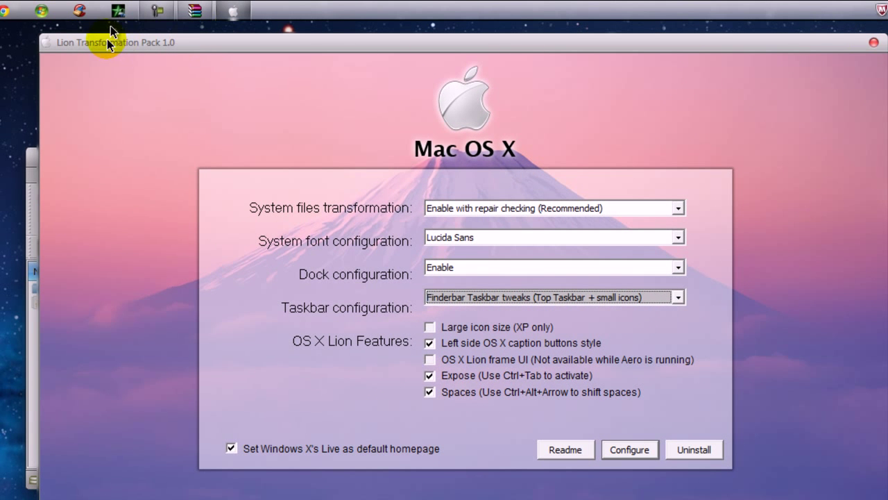
left_click(195, 10)
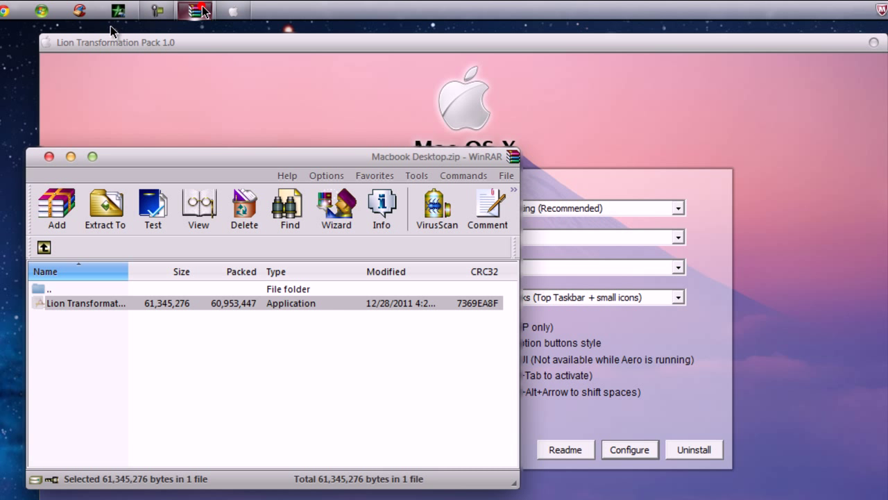
left_click(92, 159)
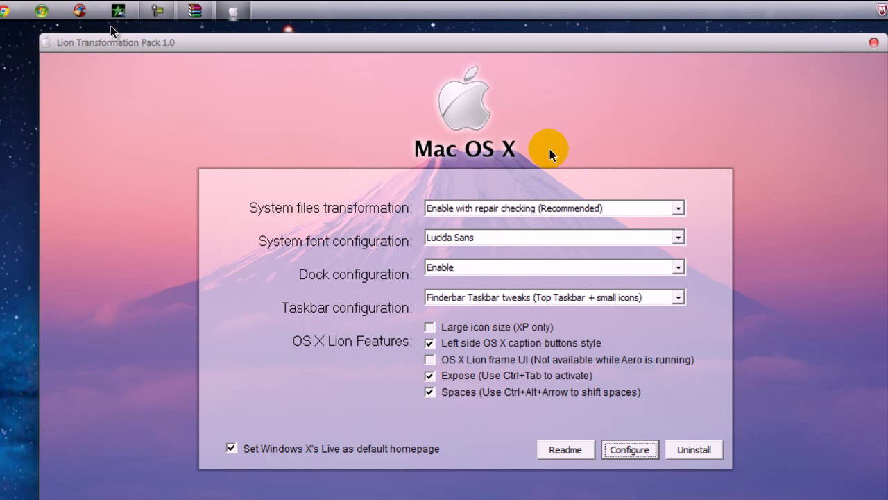
Try the Left side OS X caption buttons style and OS X Lion frame UI options, and keep the current color scheme in the performance prompt
left_click(430, 343)
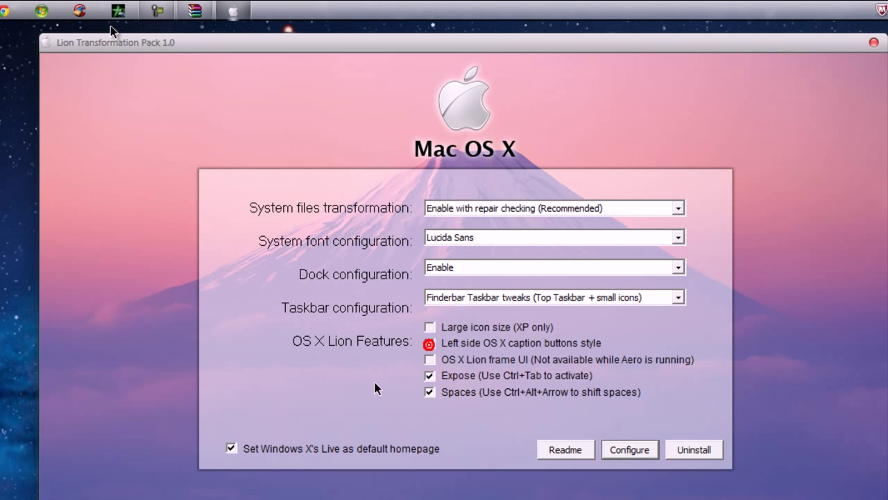
left_click(430, 343)
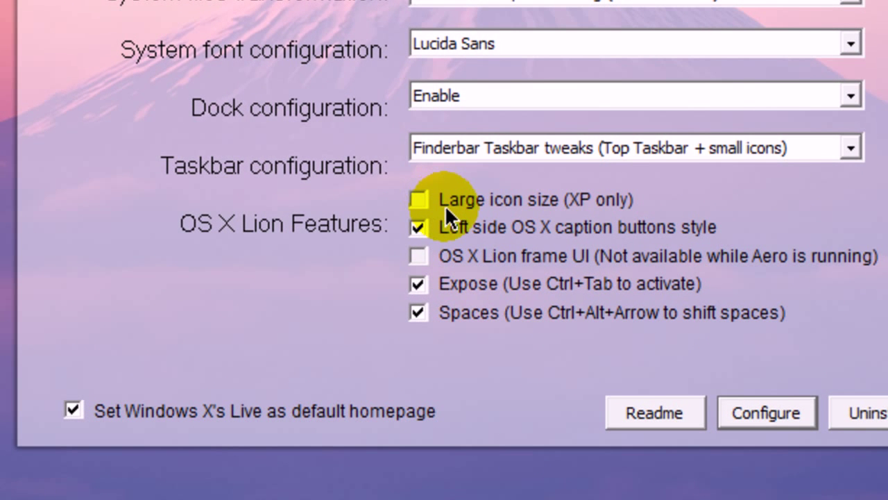
left_click(420, 255)
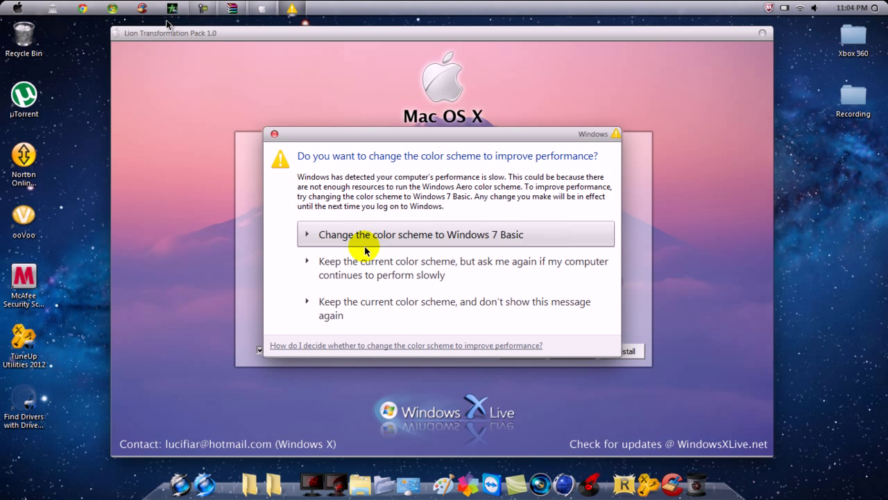
left_click(392, 280)
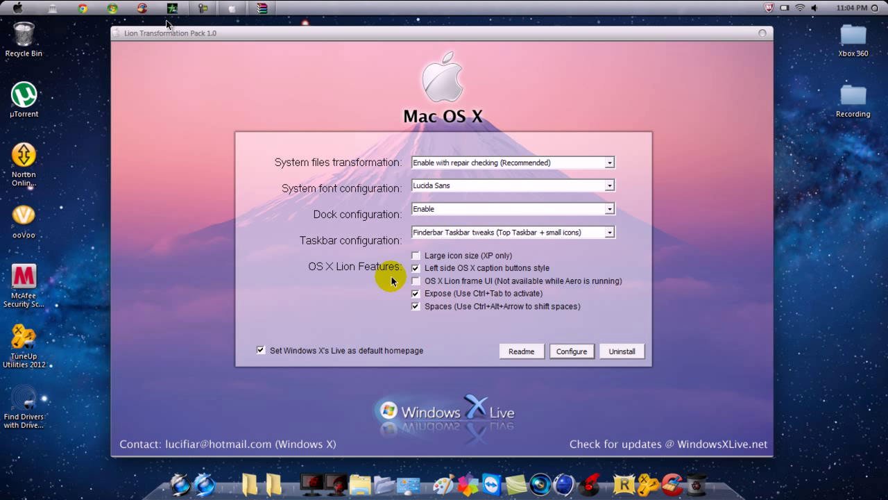
Switch between the Lion Transformation Pack and archive windows, and bring up the screen recorder window
left_click(240, 10)
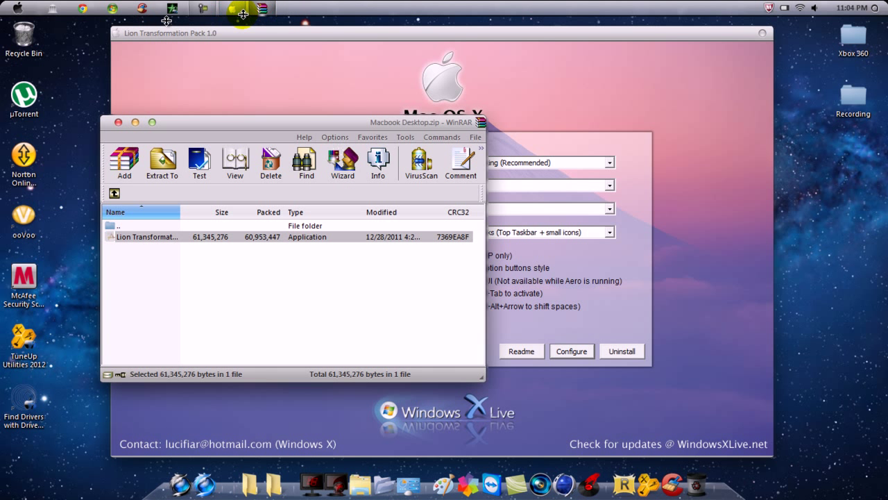
left_click(243, 14)
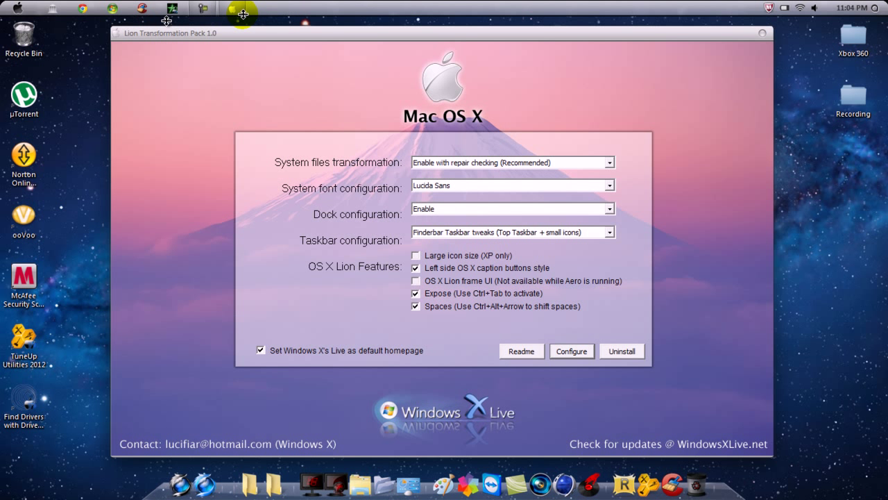
left_click(243, 14)
left_click(201, 10)
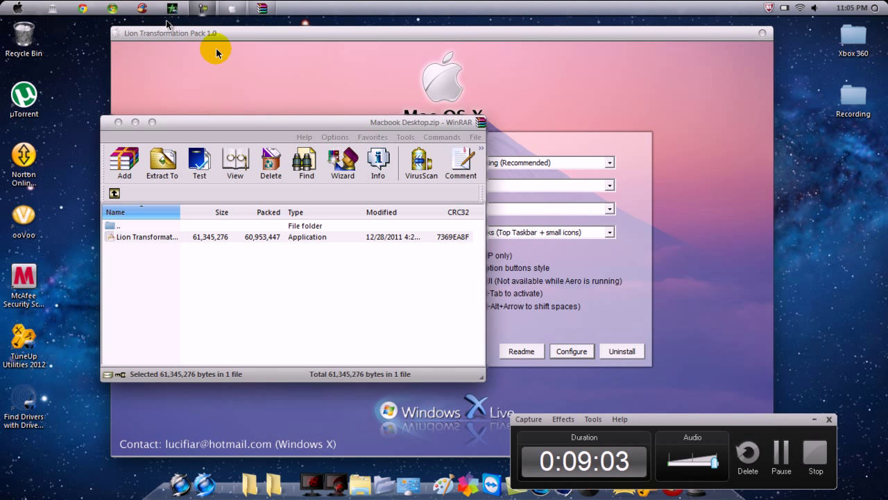
Cycle through the open windows to demonstrate window switching, and bring the Lion Transformation Pack window to the front
key("alt+Tab")
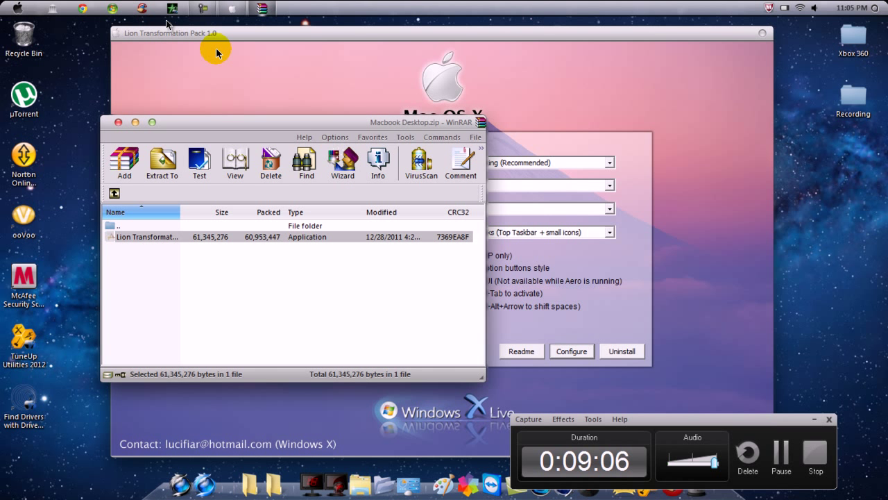
key("alt+Tab")
key("alt+Tab")
left_click(669, 420)
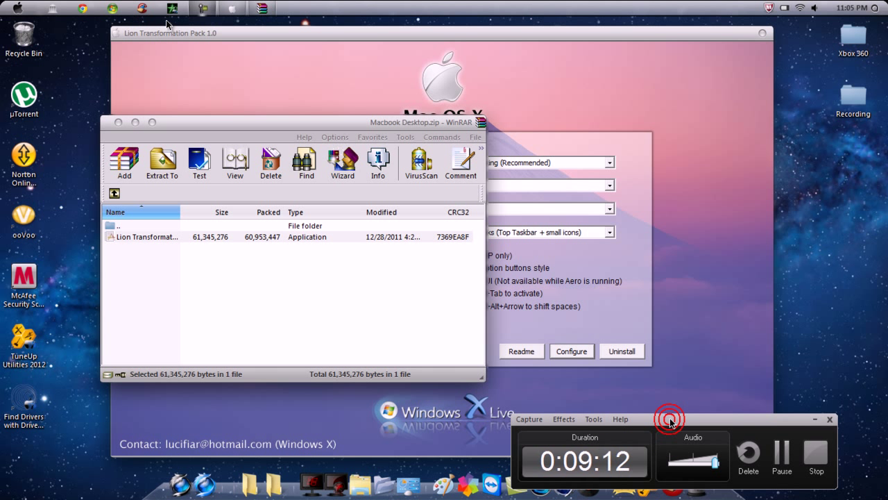
key("alt+Tab")
key("alt+Tab")
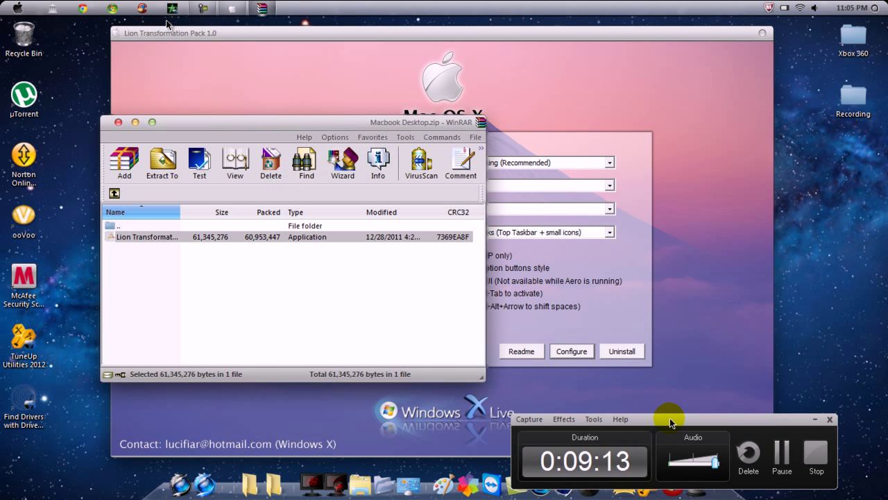
left_click(716, 235)
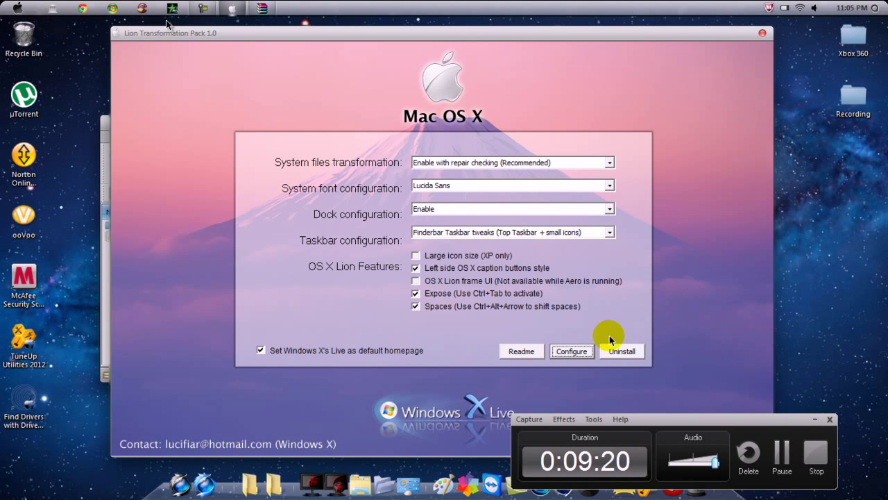
Apply the Lion Transformation Pack configuration, clear away the archive window, and move the Personalization window up to show its themes
left_click(570, 353)
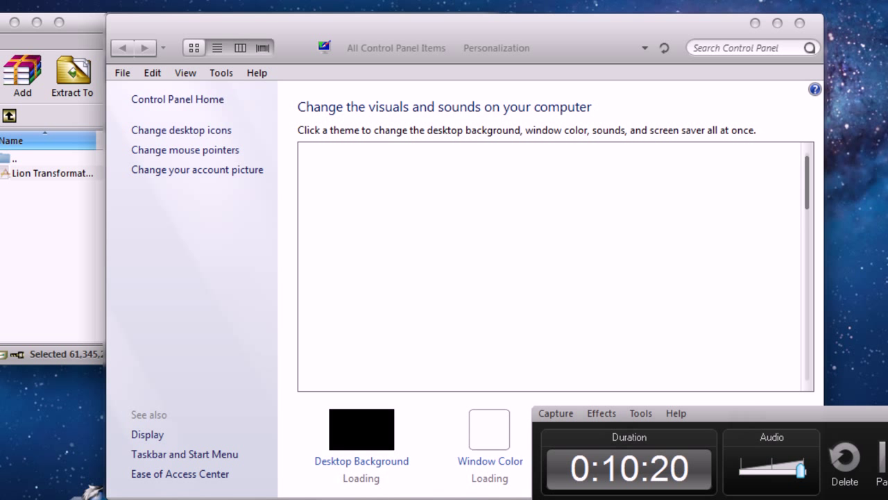
left_click(28, 31)
left_click_drag(589, 34, 583, 0)
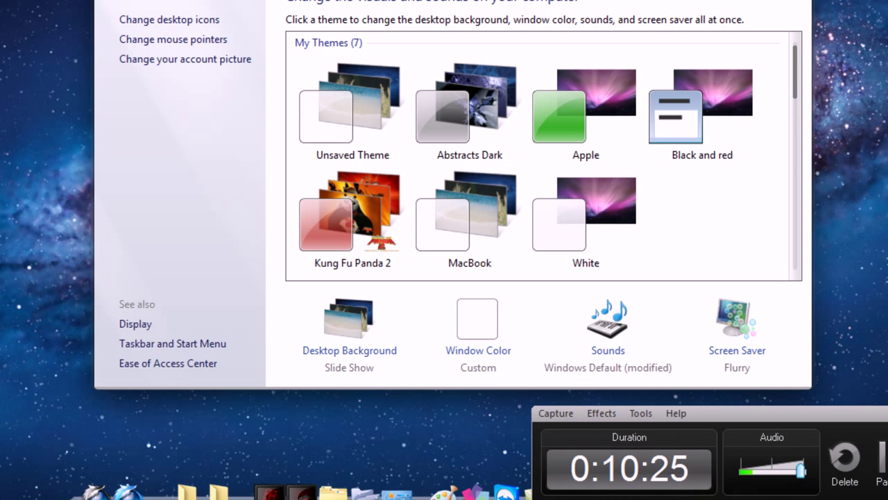